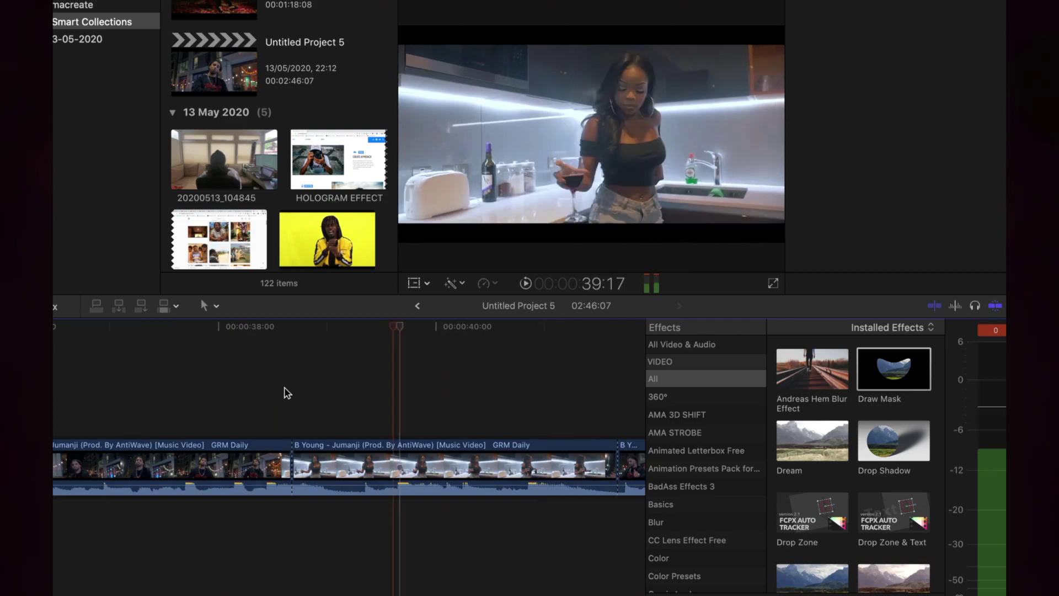
- Select the kitchen shot, switch to the Blade tool, and drop markers on it during playback
{"action": "left_click", "coordinate": [313, 455]}
{"action": "key", "text": "b"}
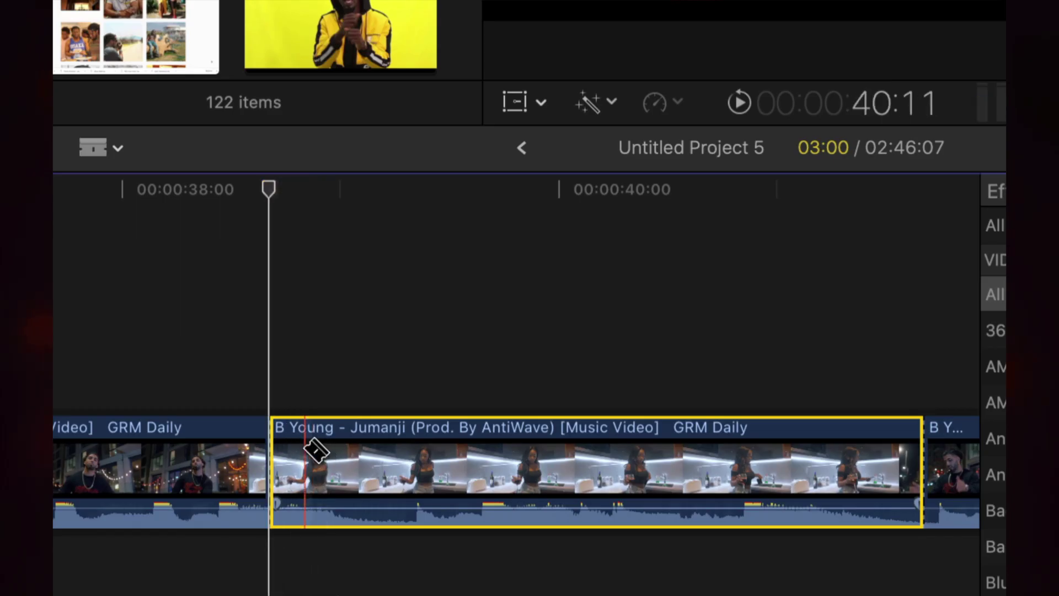
{"action": "key", "text": "m"}
{"action": "key", "text": "space"}
{"action": "key", "text": "m"}
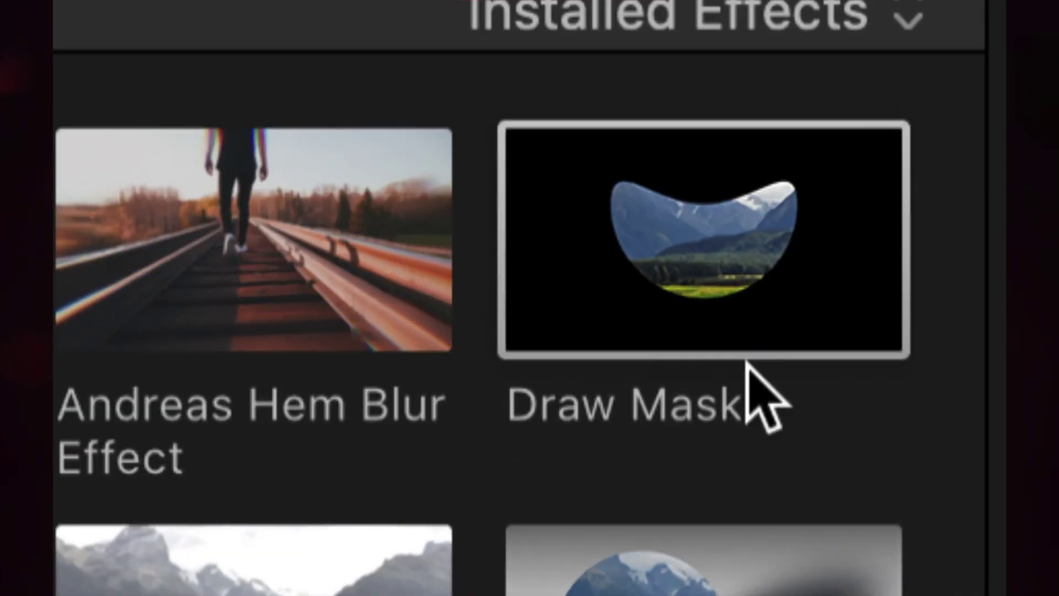
- Set the viewer zoom to 25% so the whole frame fits for placing mask points
{"action": "scroll", "coordinate": [839, 395], "scroll_direction": "up", "scroll_amount": 2}
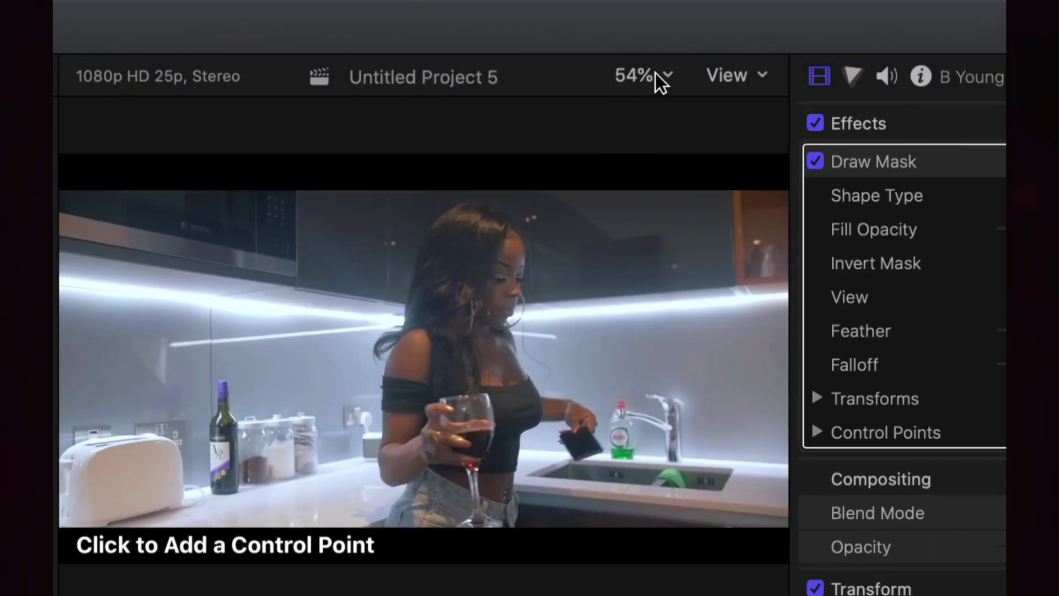
{"action": "left_click", "coordinate": [656, 74]}
{"action": "left_click", "coordinate": [677, 176]}
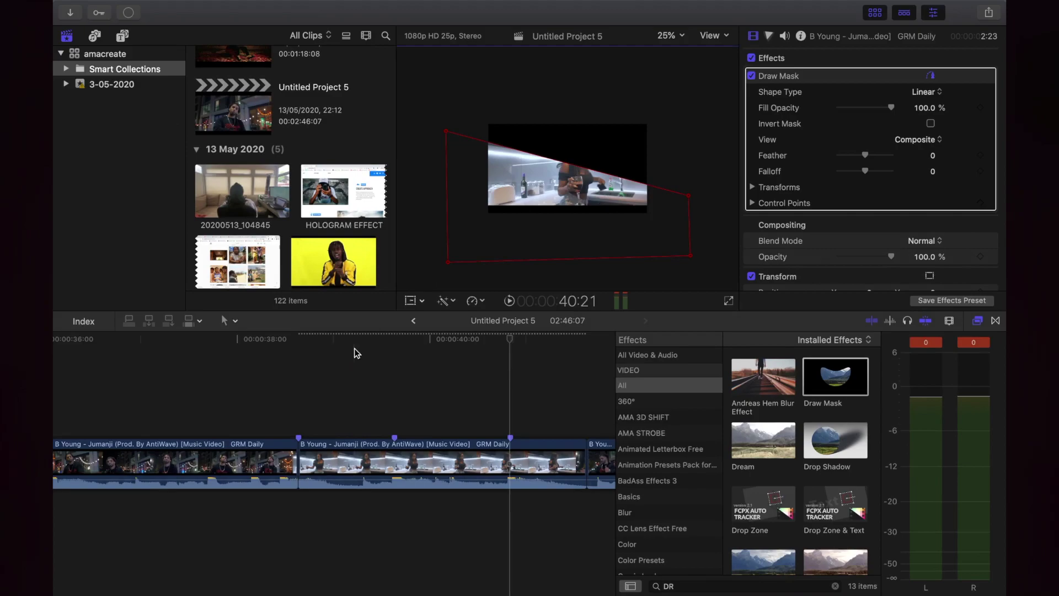
- Option-drag a connected copy of the kitchen clip above it and disable Draw Mask on the lower original
{"action": "left_click", "coordinate": [436, 471]}
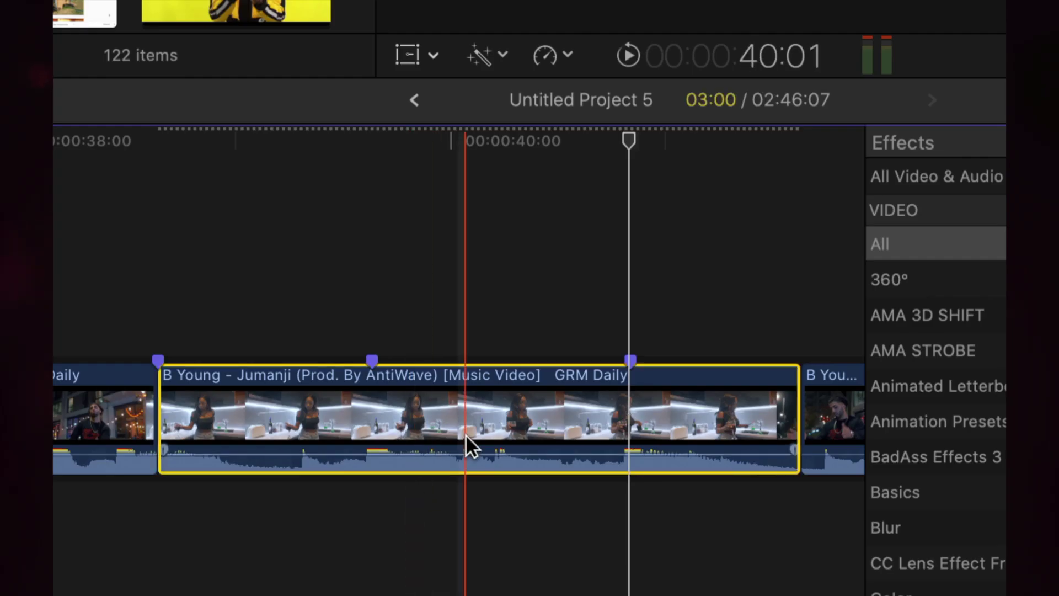
{"action": "left_click_drag", "start_coordinate": [466, 435], "coordinate": [465, 311]}
{"action": "left_click", "coordinate": [470, 418]}
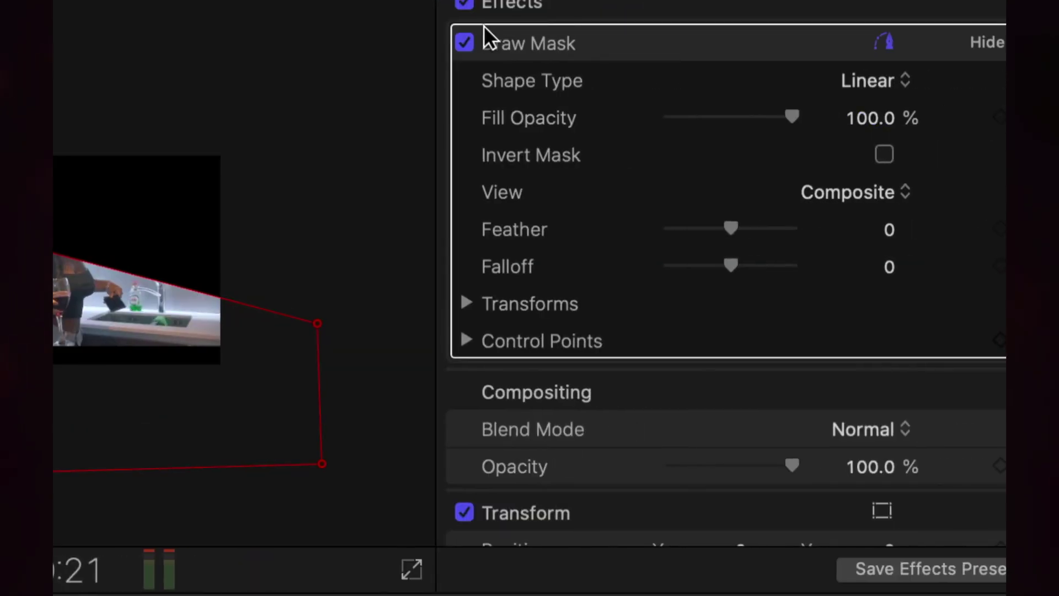
{"action": "left_click", "coordinate": [464, 42]}
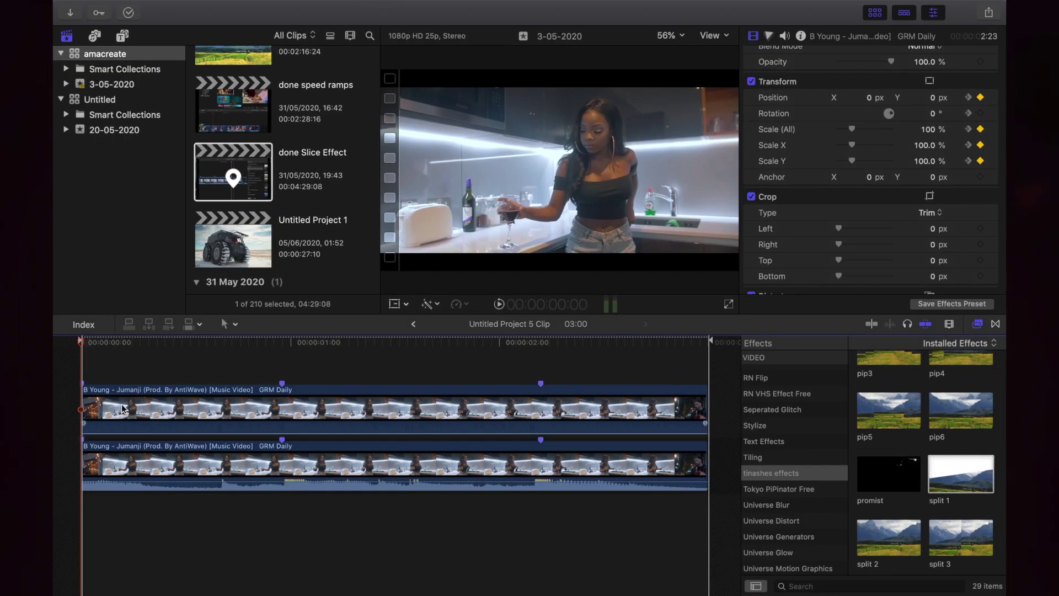
- Add starting Position and Rotation keyframes to the top copy, then advance to frame 5
{"action": "left_click", "coordinate": [123, 408]}
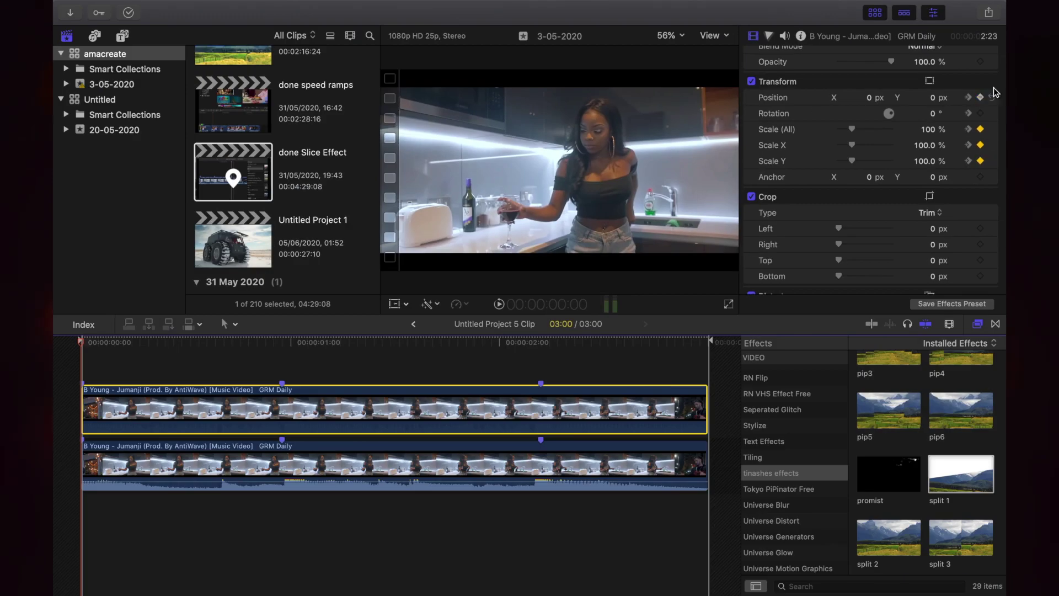
{"action": "left_click", "coordinate": [980, 98]}
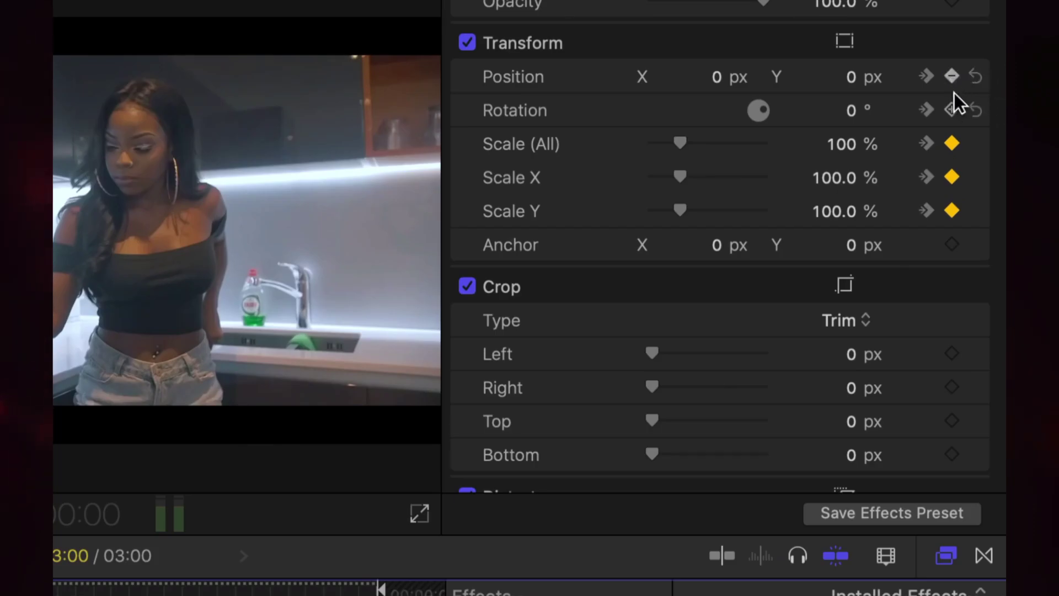
{"action": "left_click", "coordinate": [953, 111]}
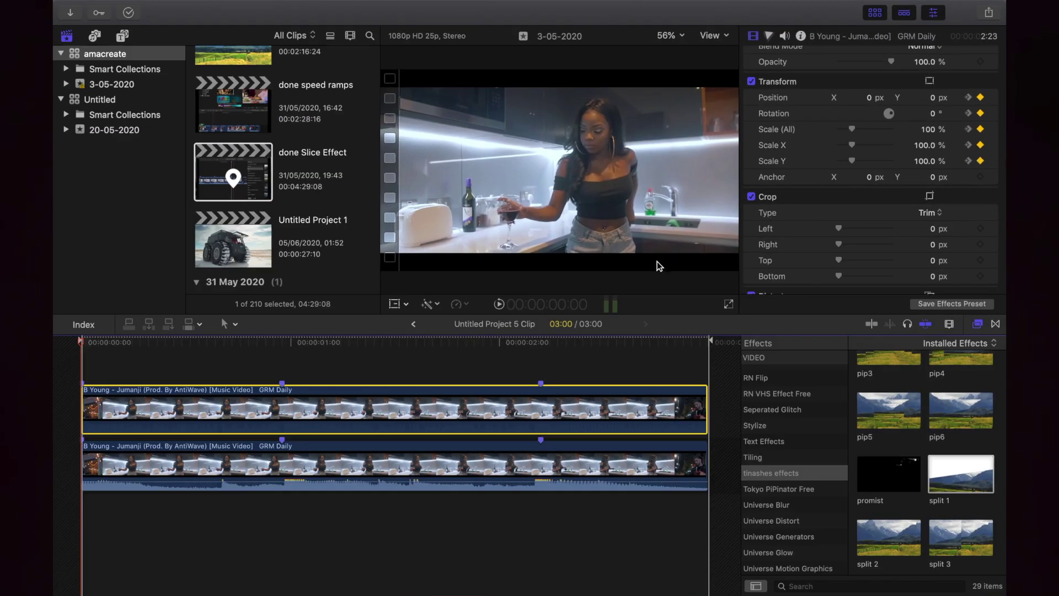
{"action": "left_click", "coordinate": [968, 129]}
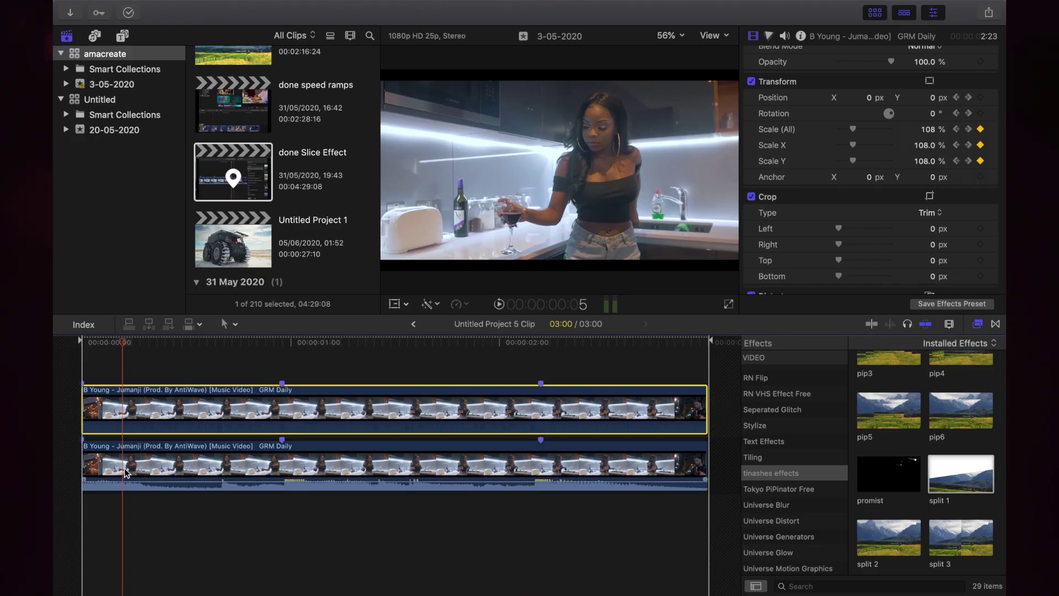
{"action": "scroll", "coordinate": [938, 146], "scroll_direction": "up", "scroll_amount": 5}
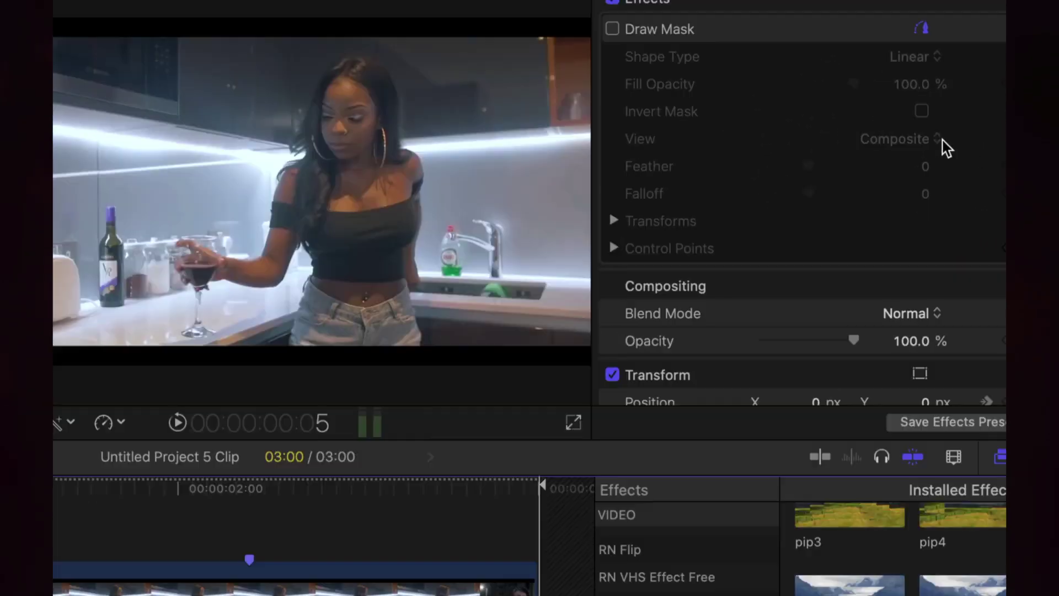
{"action": "scroll", "coordinate": [959, 151], "scroll_direction": "down", "scroll_amount": 5}
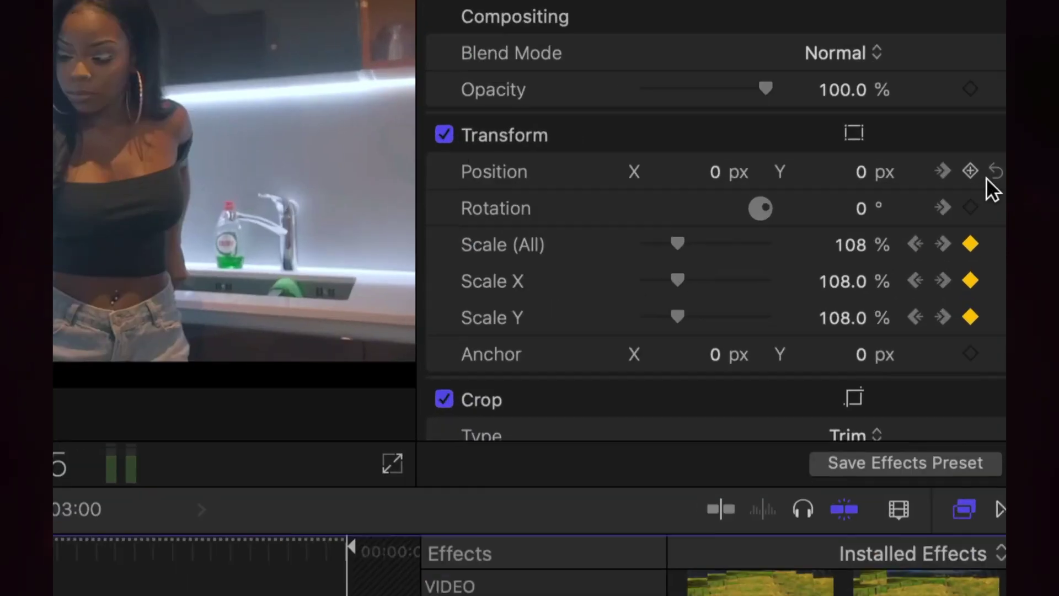
{"action": "scroll", "coordinate": [985, 180], "scroll_direction": "down", "scroll_amount": 2}
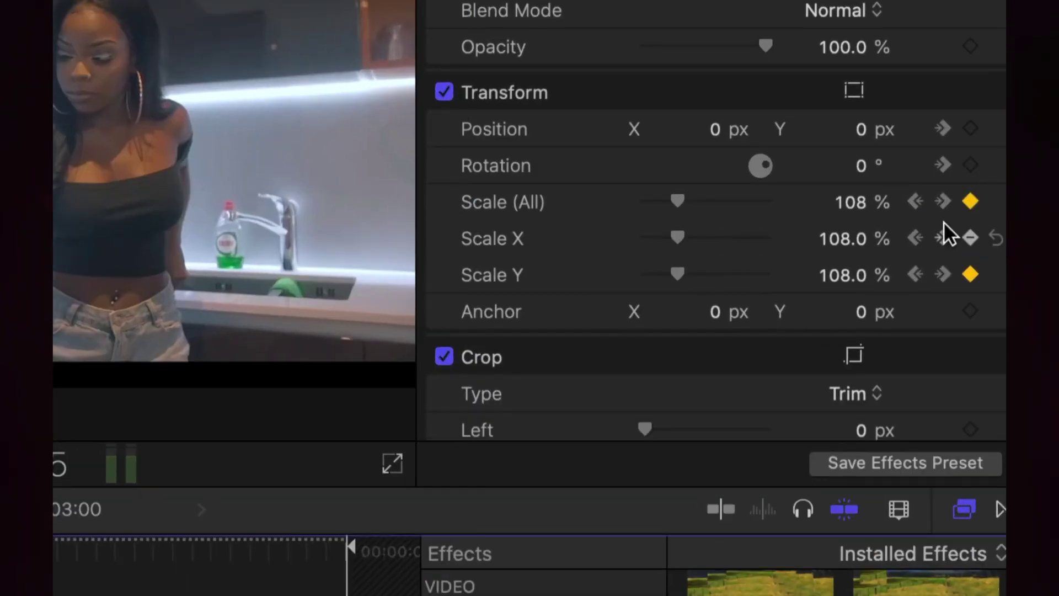
{"action": "scroll", "coordinate": [947, 230], "scroll_direction": "down", "scroll_amount": 3}
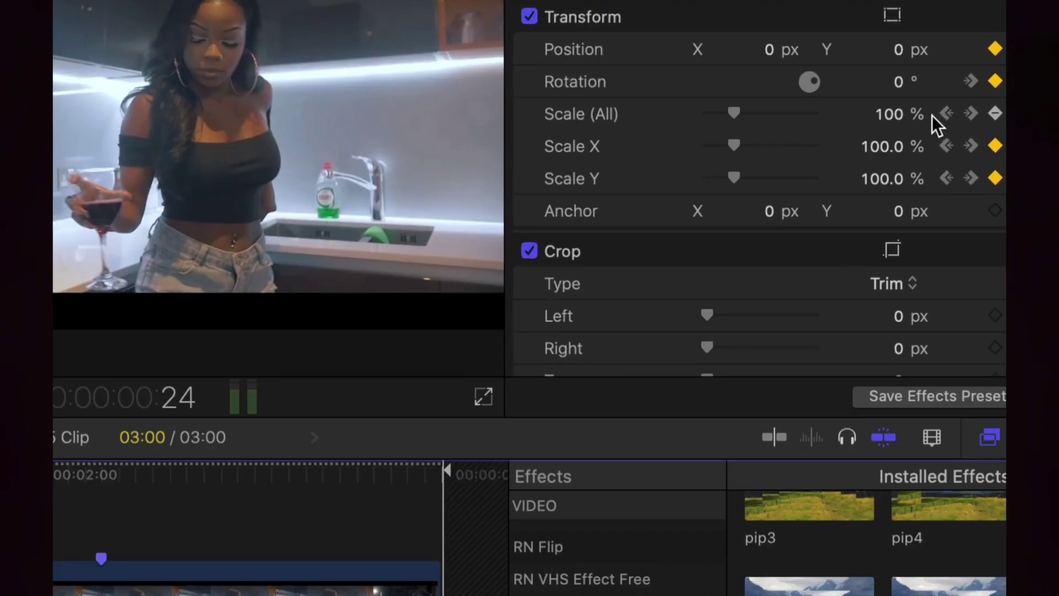
- Scroll the Transform inspector to reach the frame-24 Position, Rotation and Scale controls
{"action": "scroll", "coordinate": [914, 125], "scroll_direction": "down", "scroll_amount": 1}
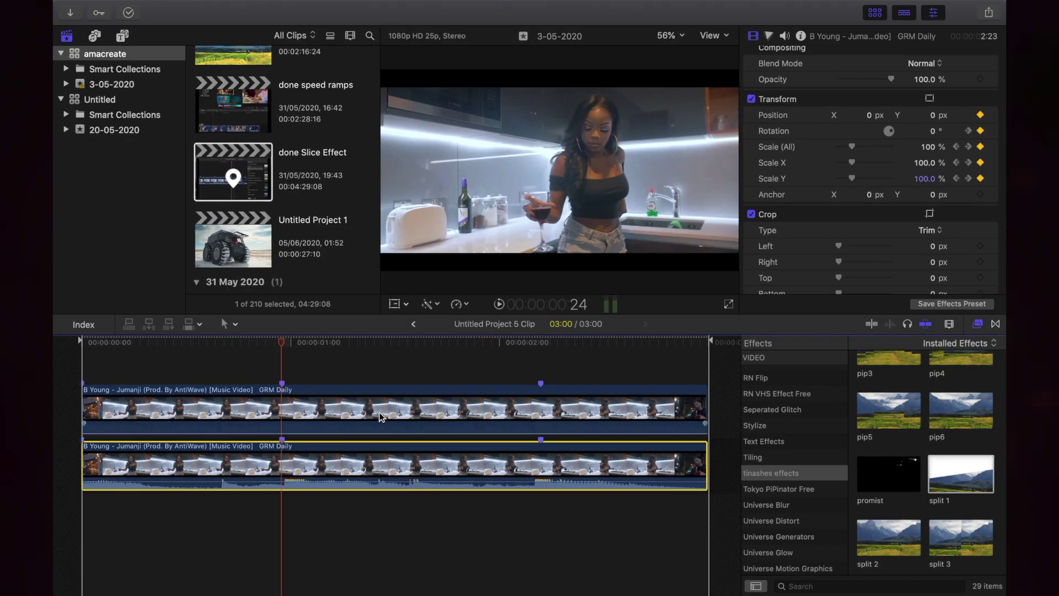
{"action": "scroll", "coordinate": [960, 160], "scroll_direction": "up", "scroll_amount": 5}
{"action": "scroll", "coordinate": [968, 158], "scroll_direction": "down", "scroll_amount": 5}
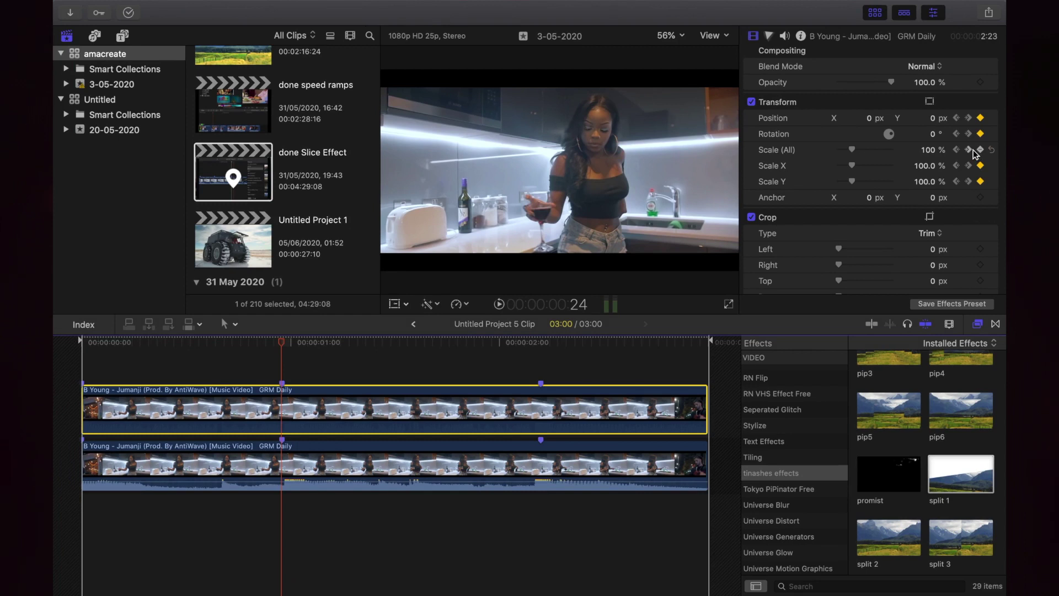
- Check the pose at 1:04, then select the lower copy and scroll to its Transform settings
{"action": "left_click", "coordinate": [323, 342]}
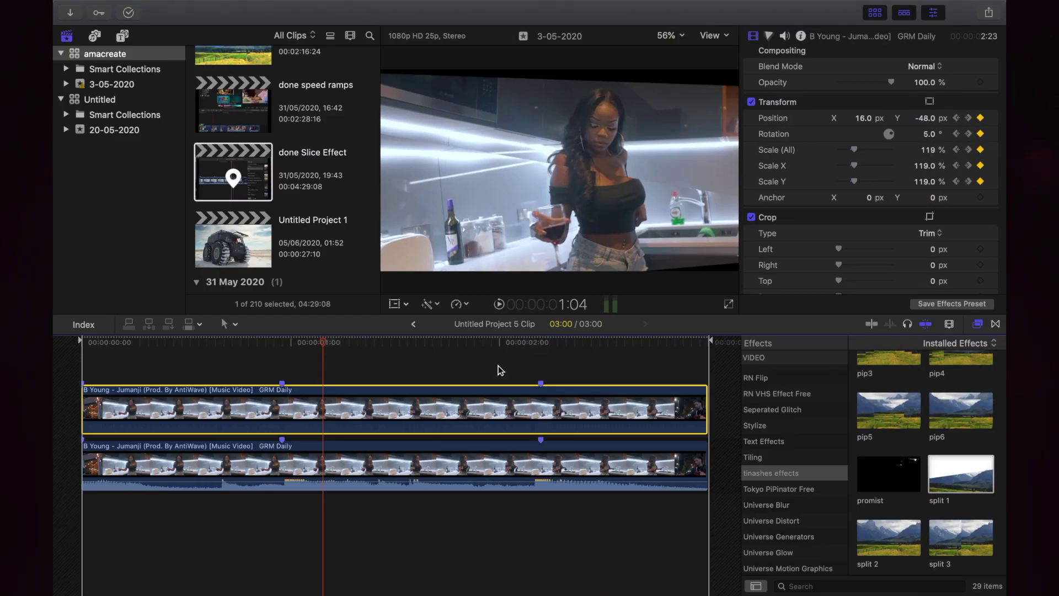
{"action": "left_click", "coordinate": [330, 448]}
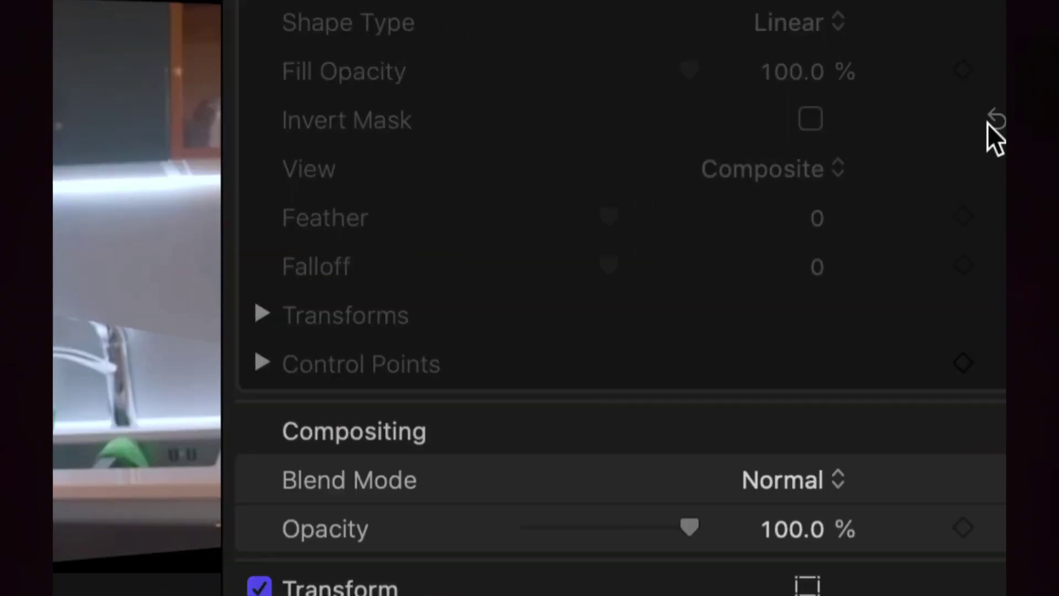
{"action": "scroll", "coordinate": [990, 149], "scroll_direction": "down", "scroll_amount": 5}
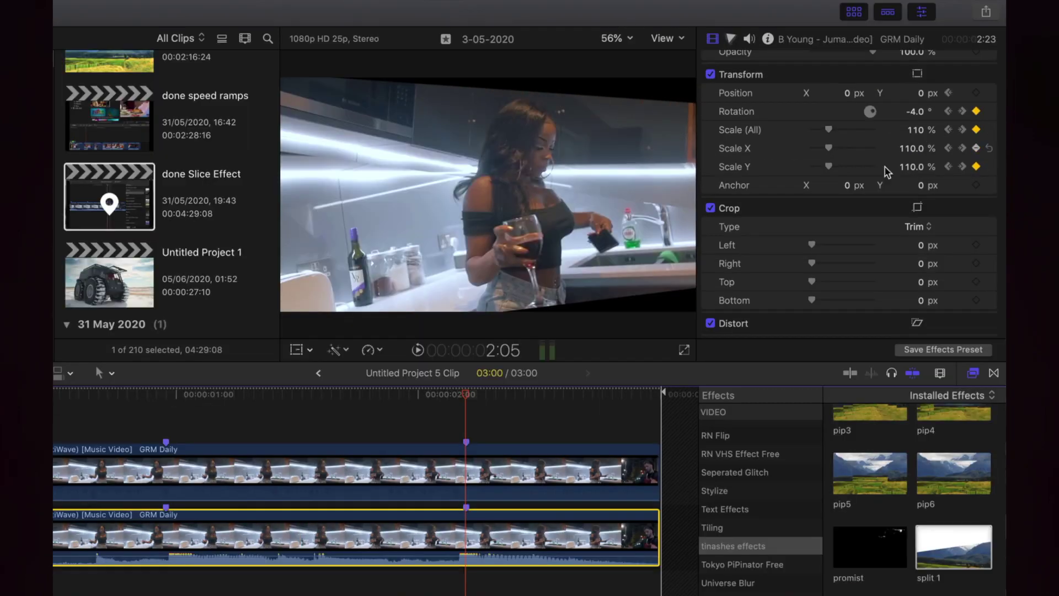
- Review the upper copy's 2:05 transform, jump to its 2:10 reset keyframe, then select the lower copy
{"action": "left_click", "coordinate": [455, 469]}
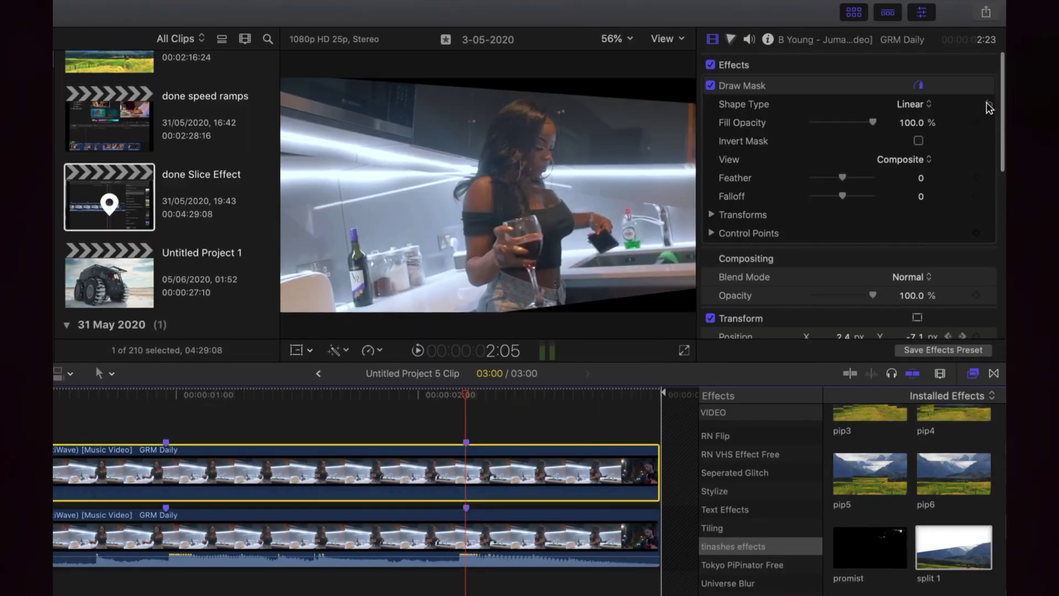
{"action": "scroll", "coordinate": [960, 133], "scroll_direction": "down", "scroll_amount": 5}
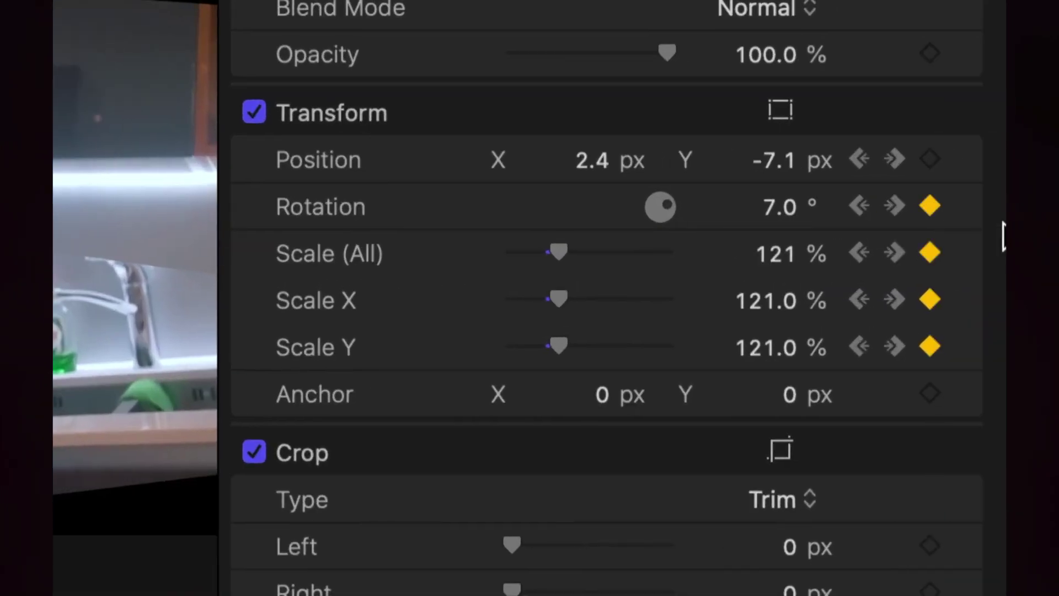
{"action": "scroll", "coordinate": [861, 242], "scroll_direction": "down", "scroll_amount": 3}
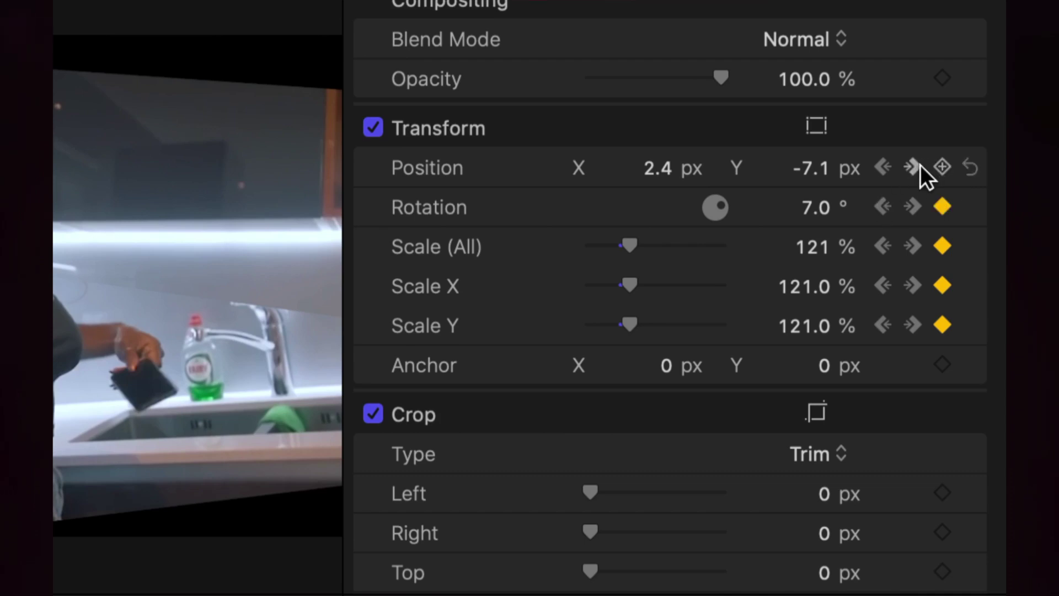
{"action": "left_click", "coordinate": [918, 166]}
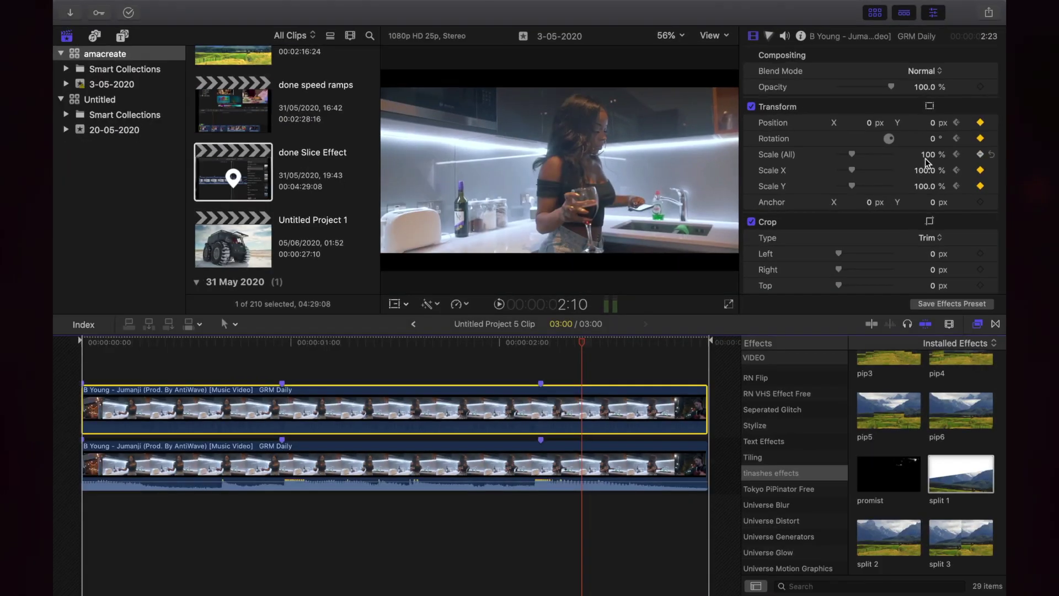
{"action": "left_click", "coordinate": [437, 595]}
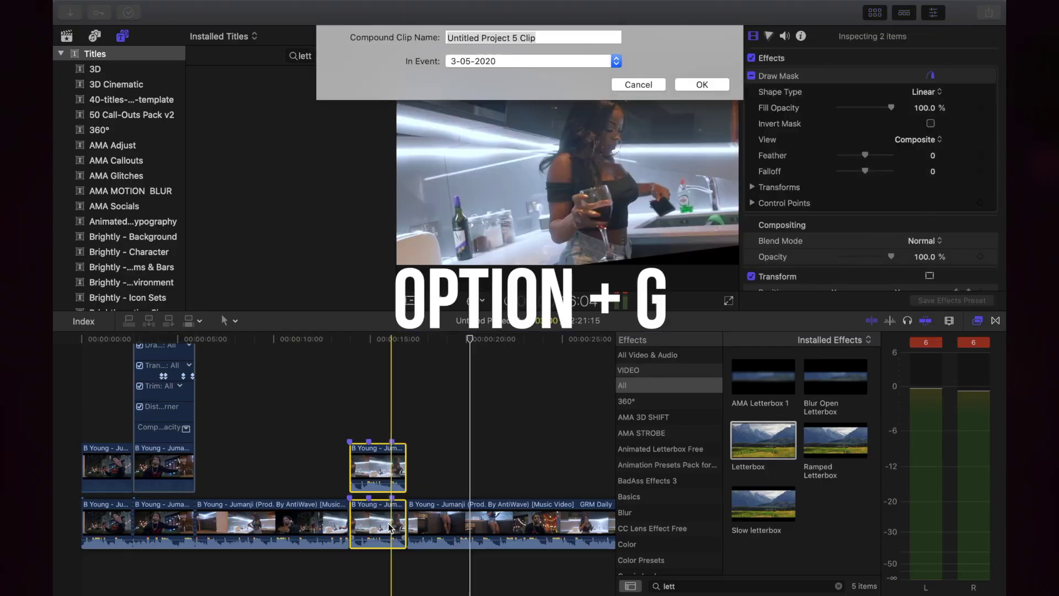
- Confirm the compound clip, apply Letterbox to it, and increase its Border Size
{"action": "key", "text": "Return"}
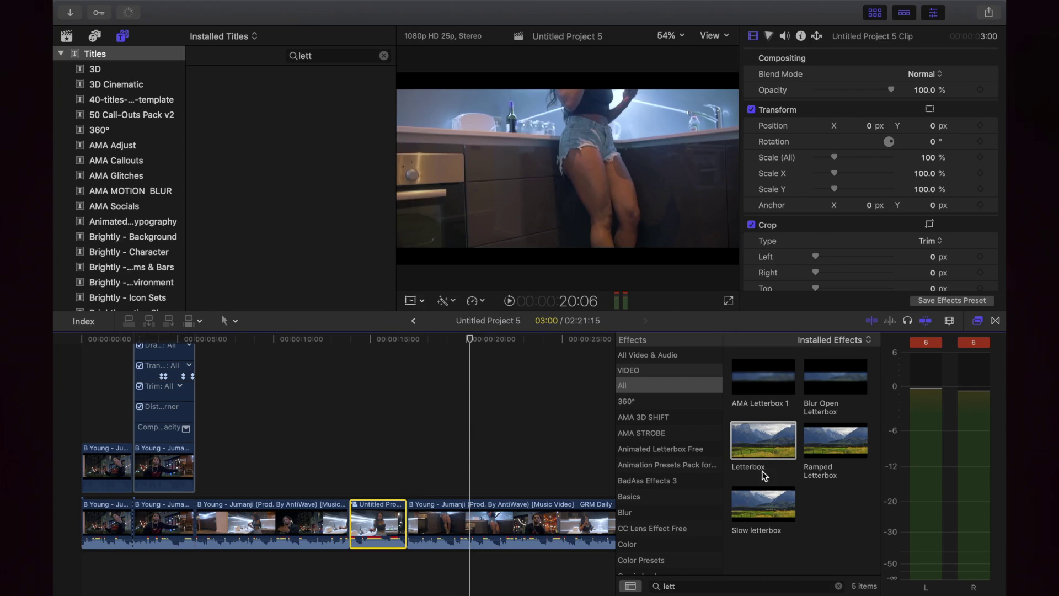
{"action": "left_click_drag", "start_coordinate": [389, 523], "coordinate": [388, 523]}
{"action": "left_click", "coordinate": [375, 524]}
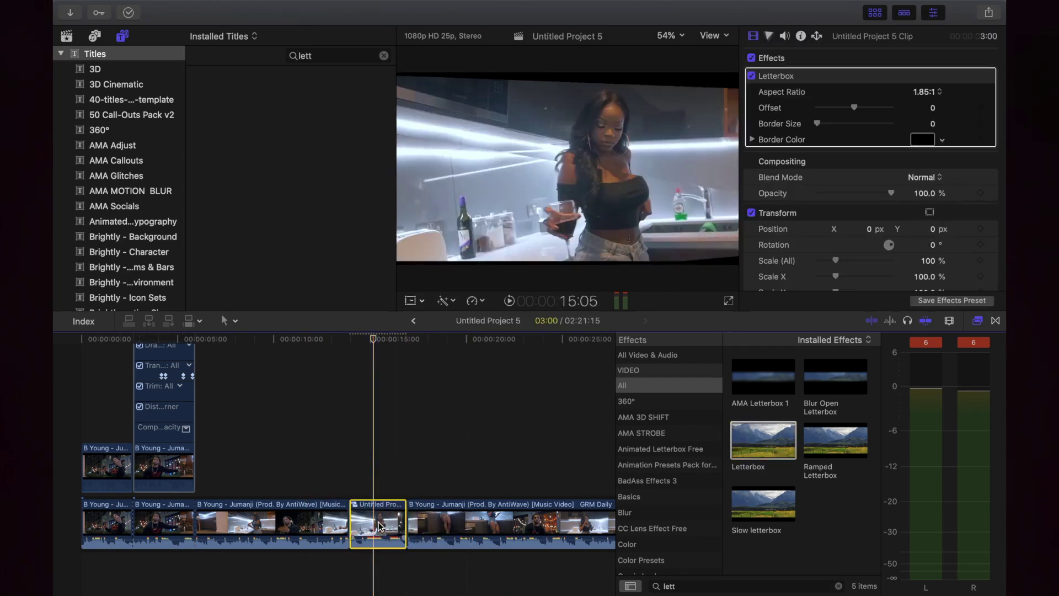
{"action": "left_click_drag", "start_coordinate": [818, 124], "coordinate": [826, 122]}
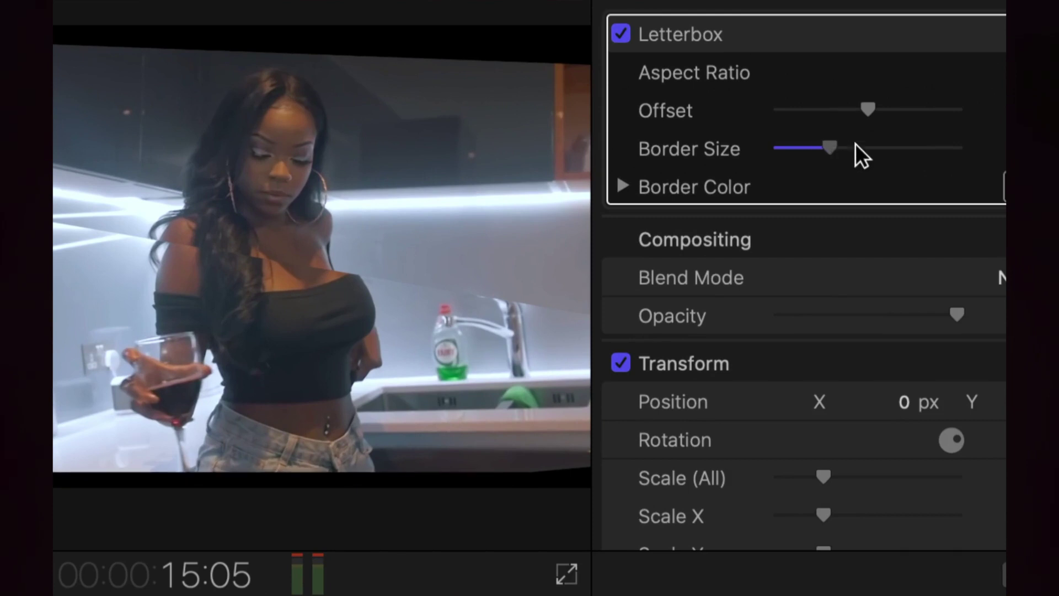